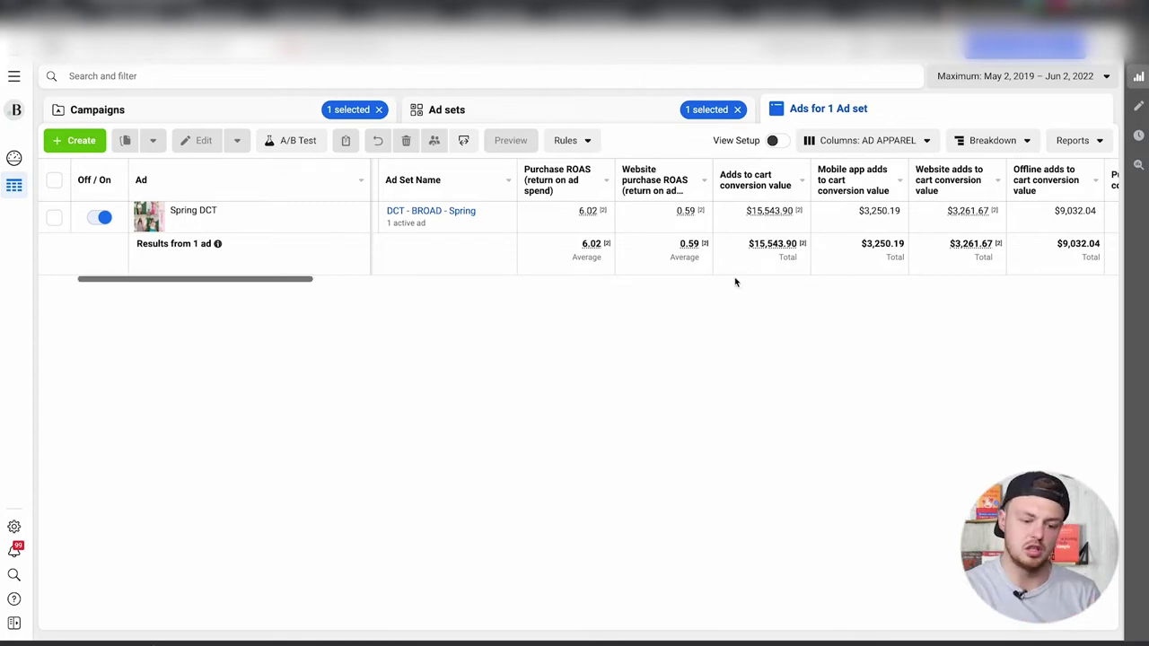
mouse_move(869, 170)
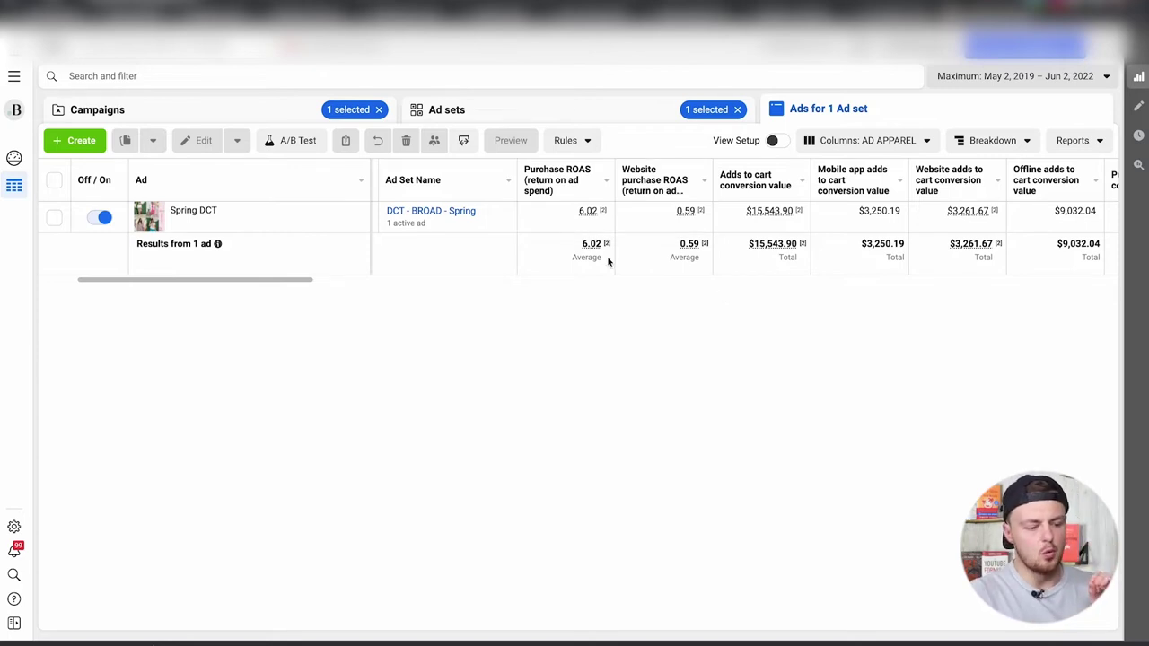
left_click(991, 140)
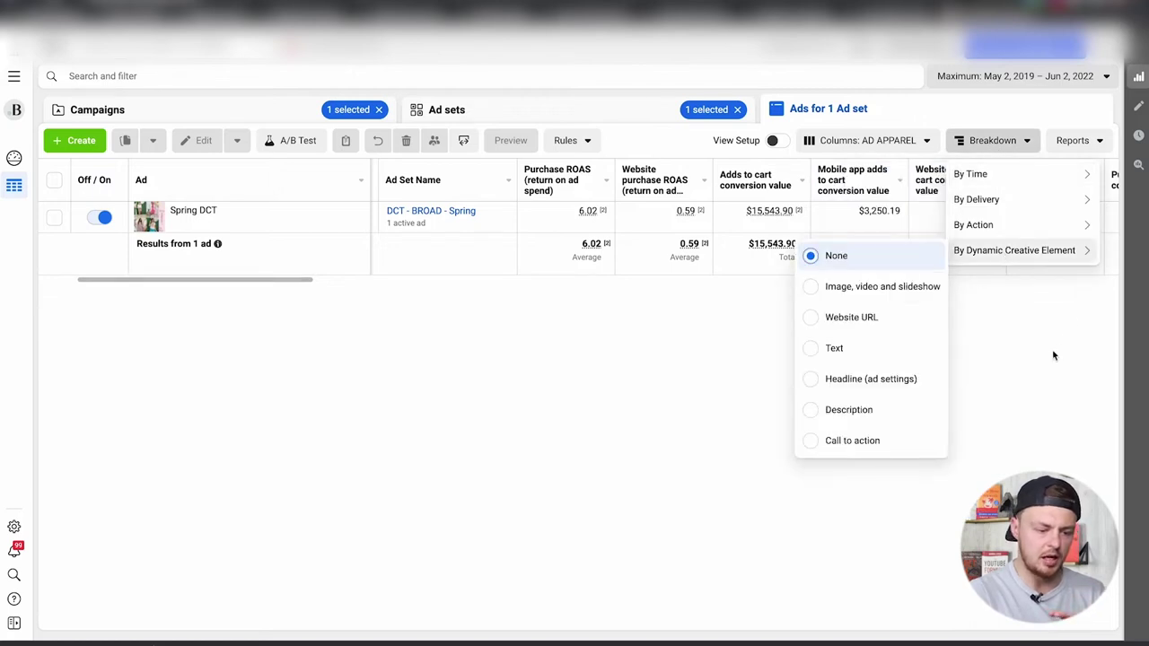
left_click(1057, 351)
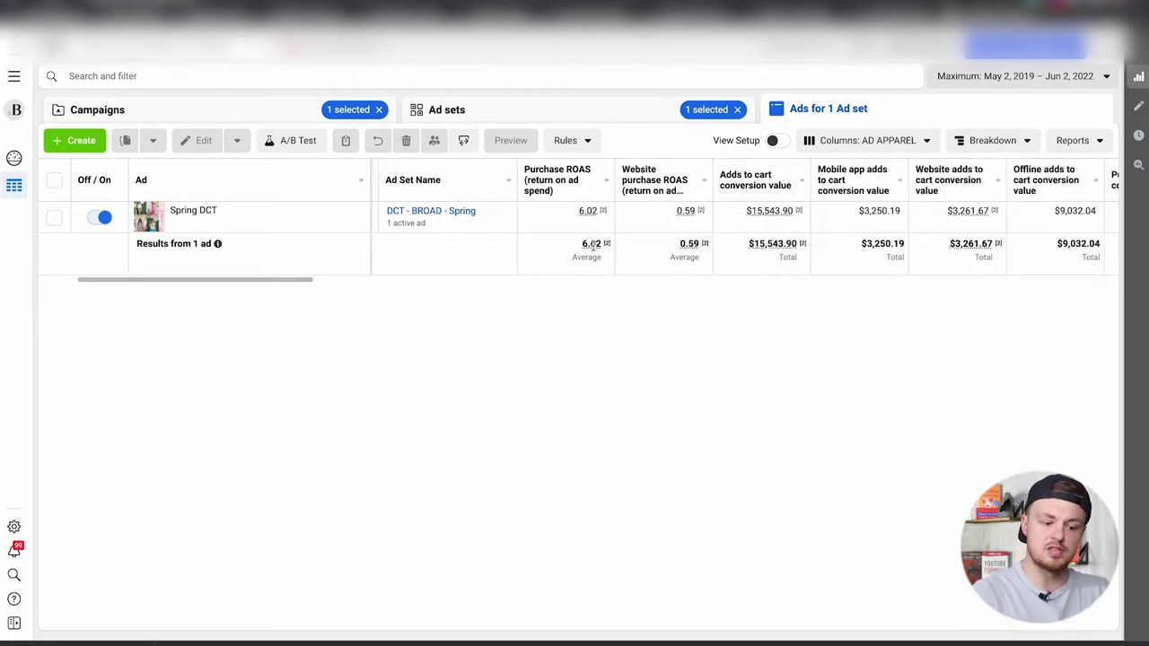
Review the Spring DCT ad's metrics, from purchase ROAS and adds to cart value through to results, link clicks and purchases
mouse_move(700, 212)
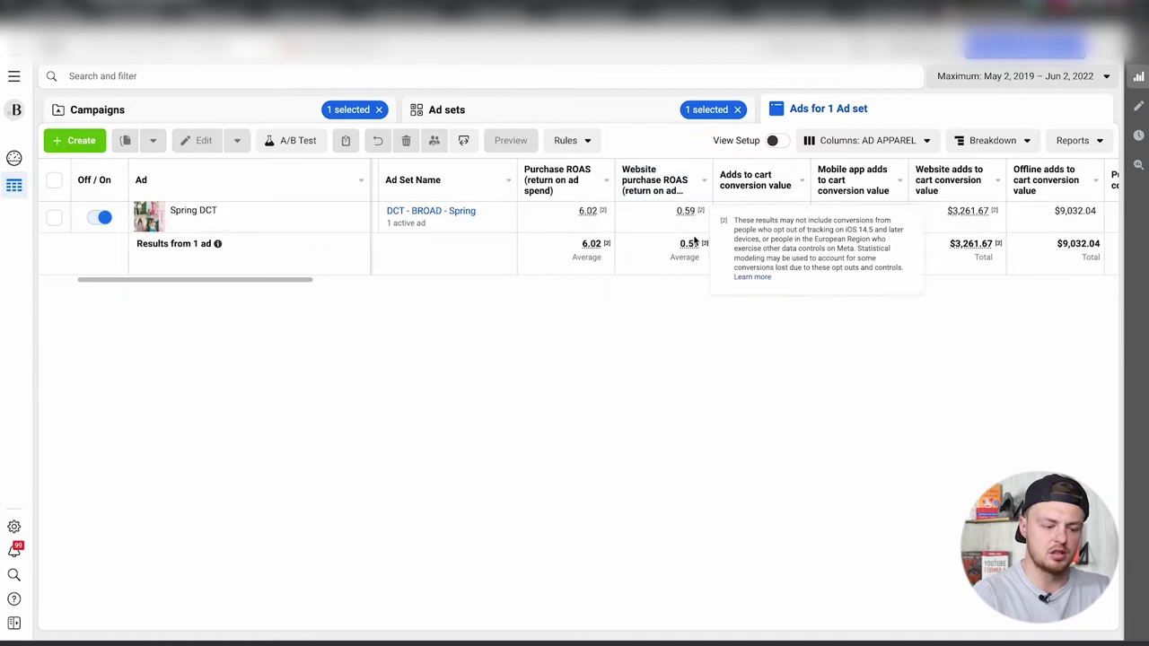
mouse_move(604, 209)
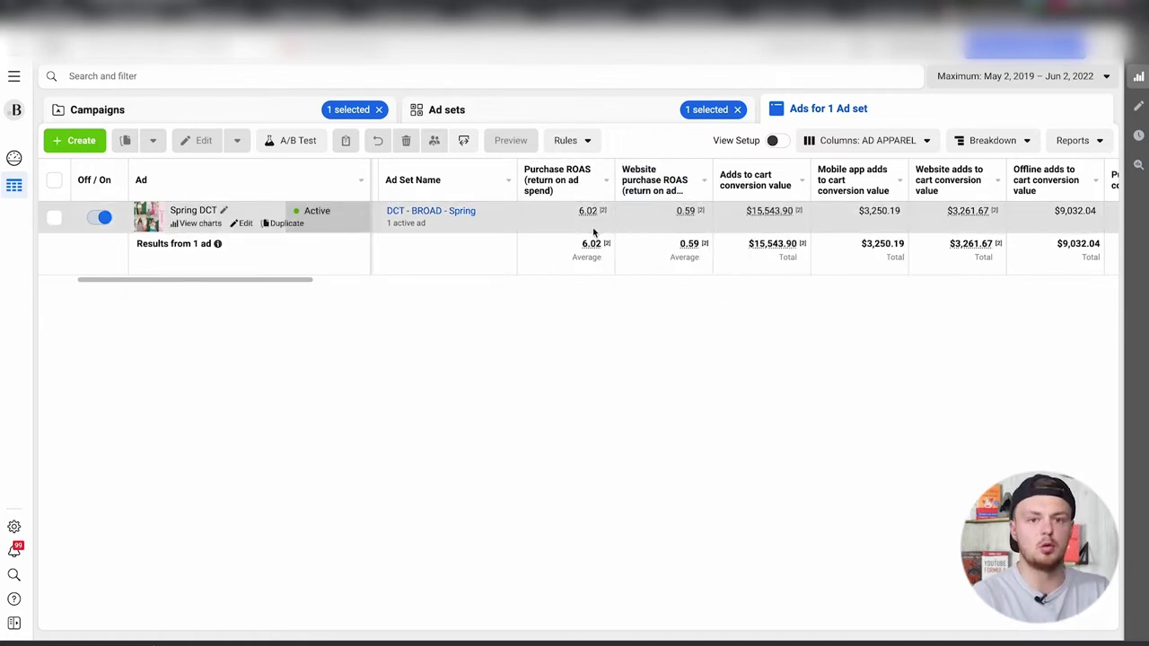
scroll(625, 256, "left", 2)
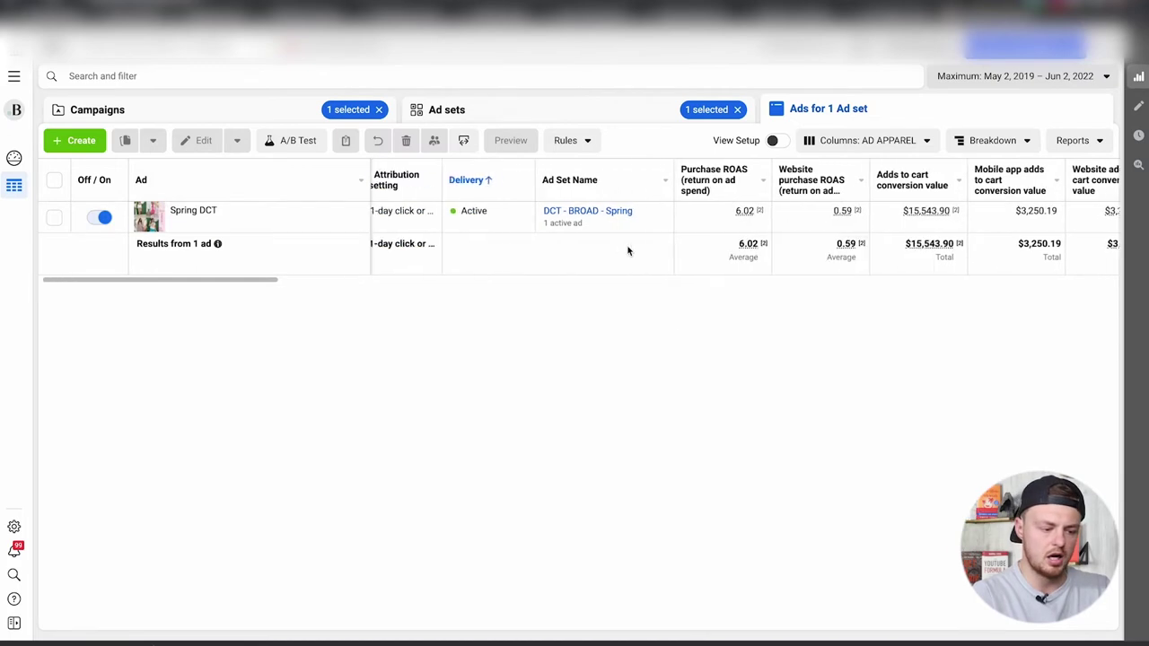
scroll(626, 251, "right", 10)
scroll(627, 250, "right", 10)
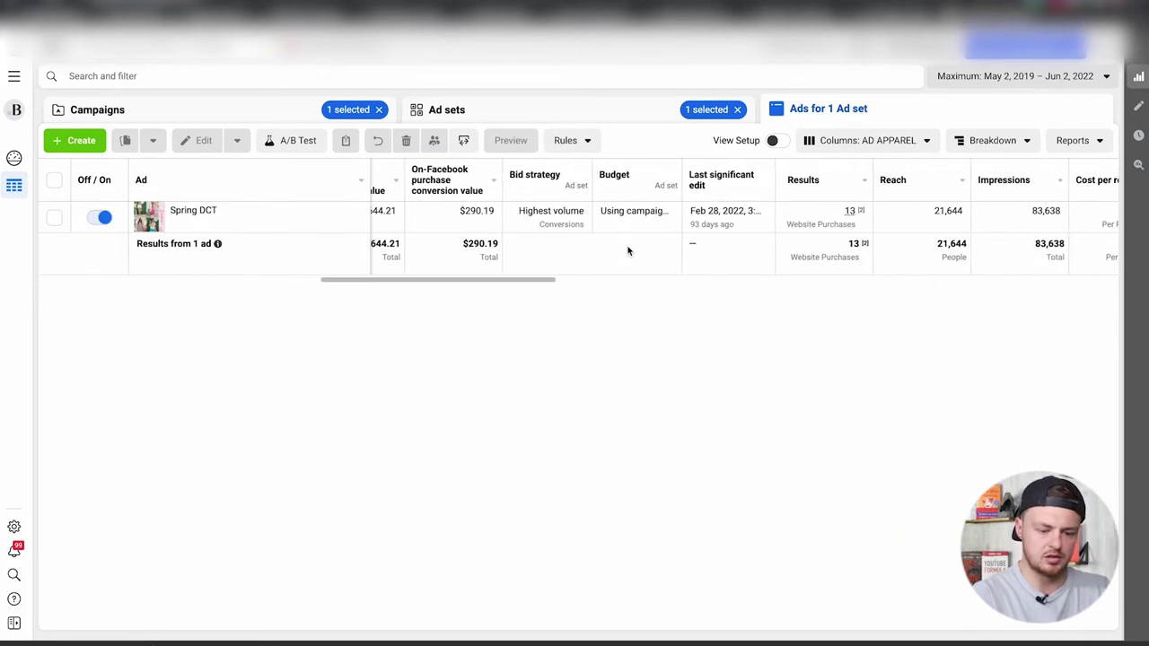
scroll(627, 250, "right", 12)
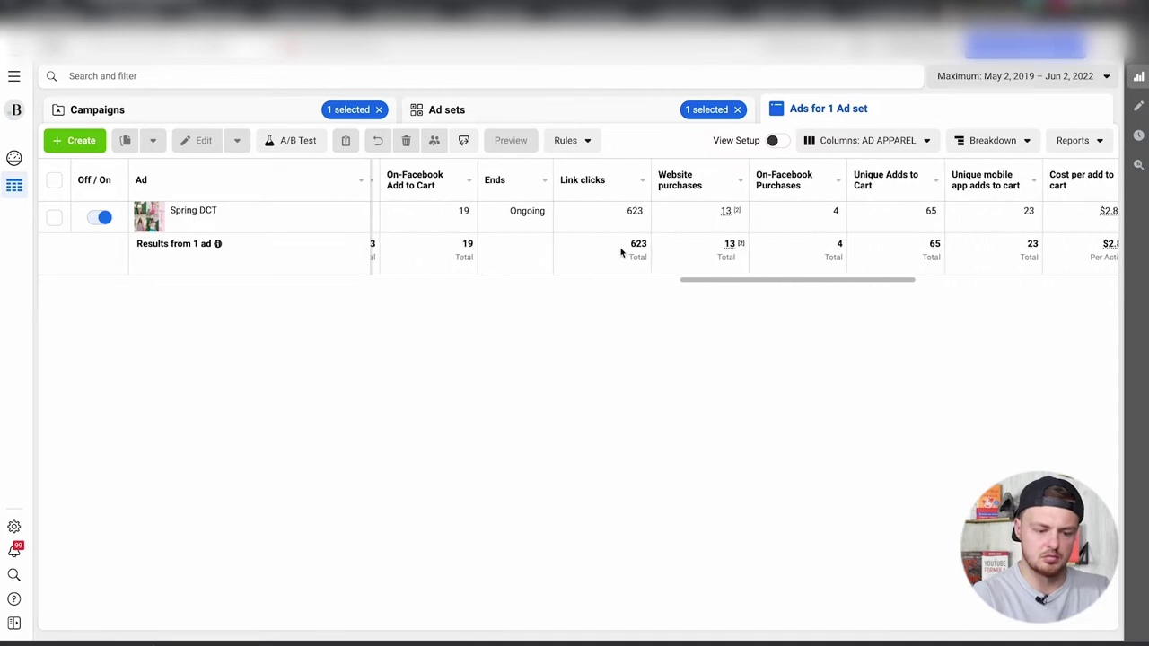
scroll(621, 252, "right", 8)
scroll(620, 252, "left", 15)
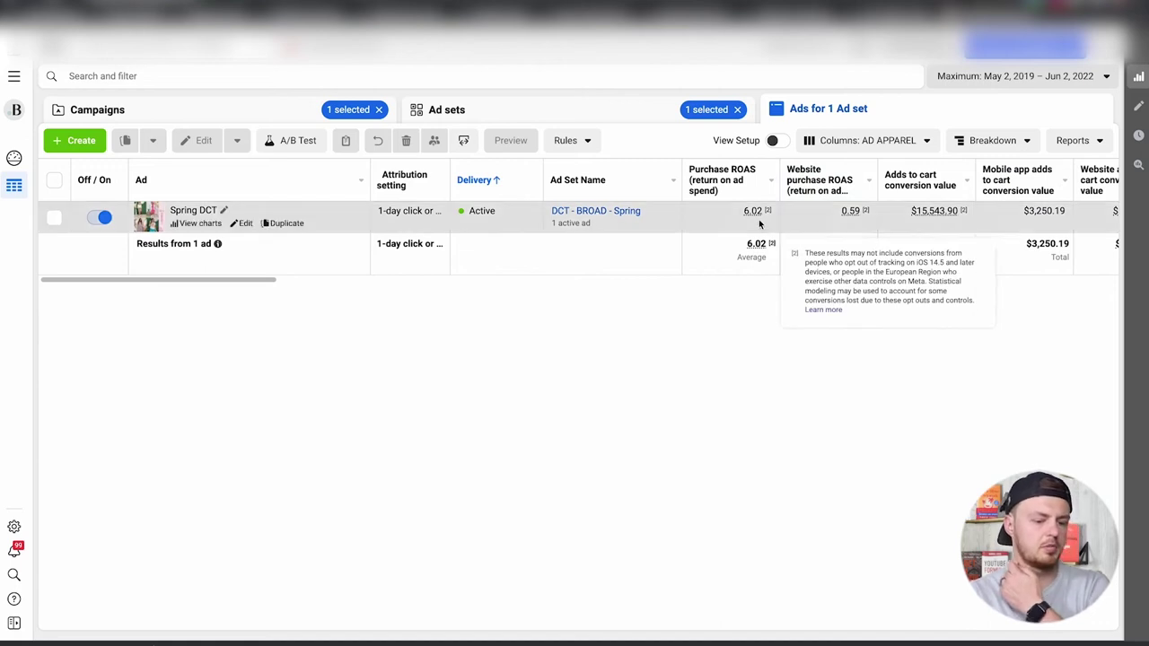
scroll(875, 237, "right", 2)
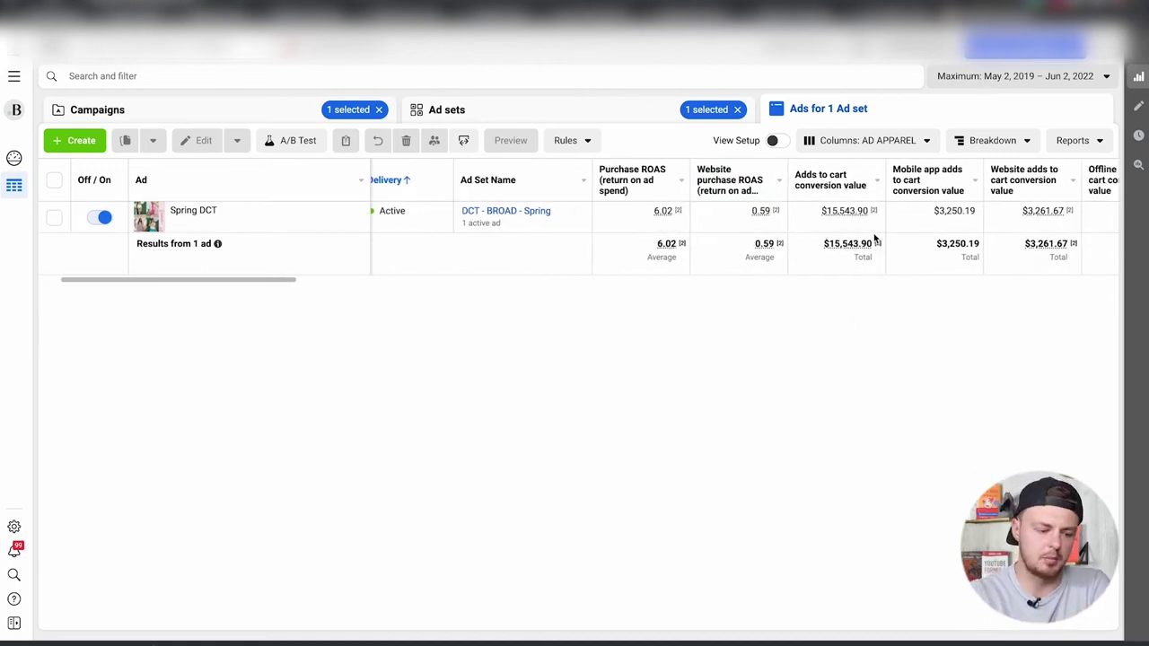
scroll(680, 260, "left", 2)
scroll(680, 261, "left", 1)
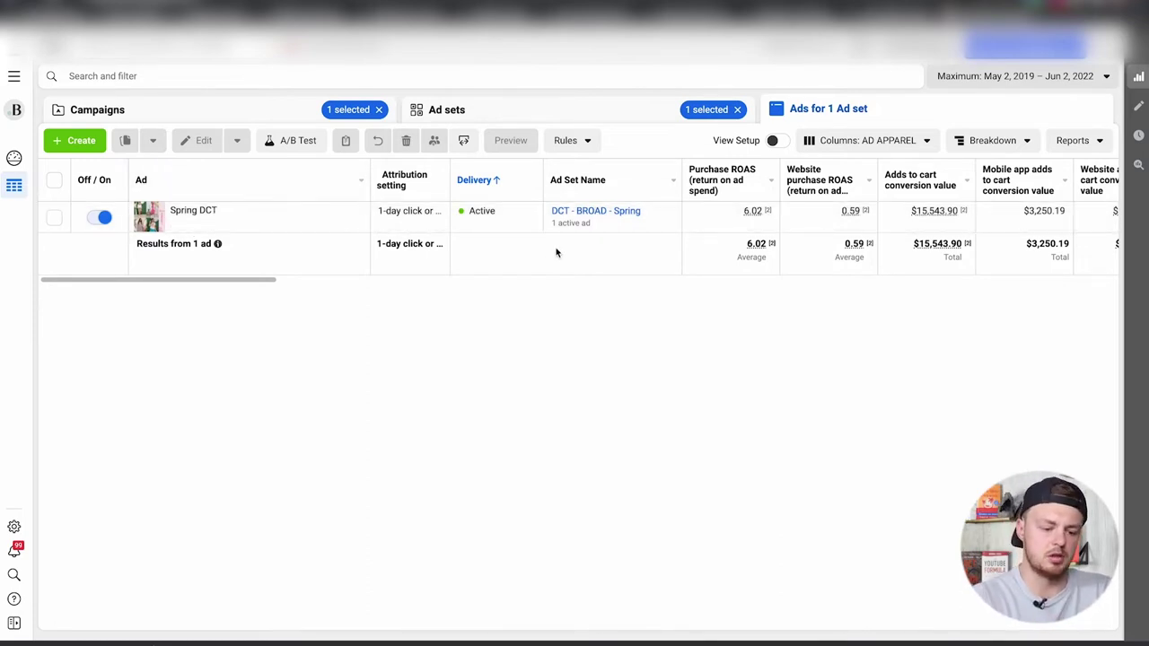
Break down the Spring DCT ad's results by the dynamic creative element Image, video and slideshow
left_click(963, 146)
mouse_move(1014, 250)
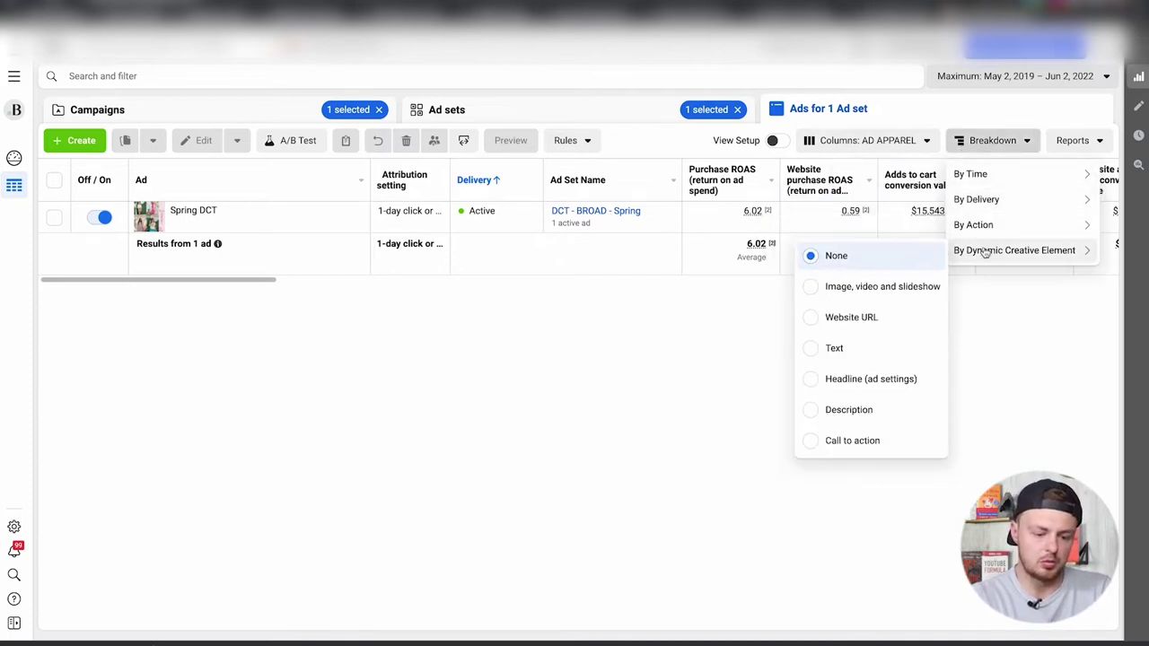
left_click(860, 291)
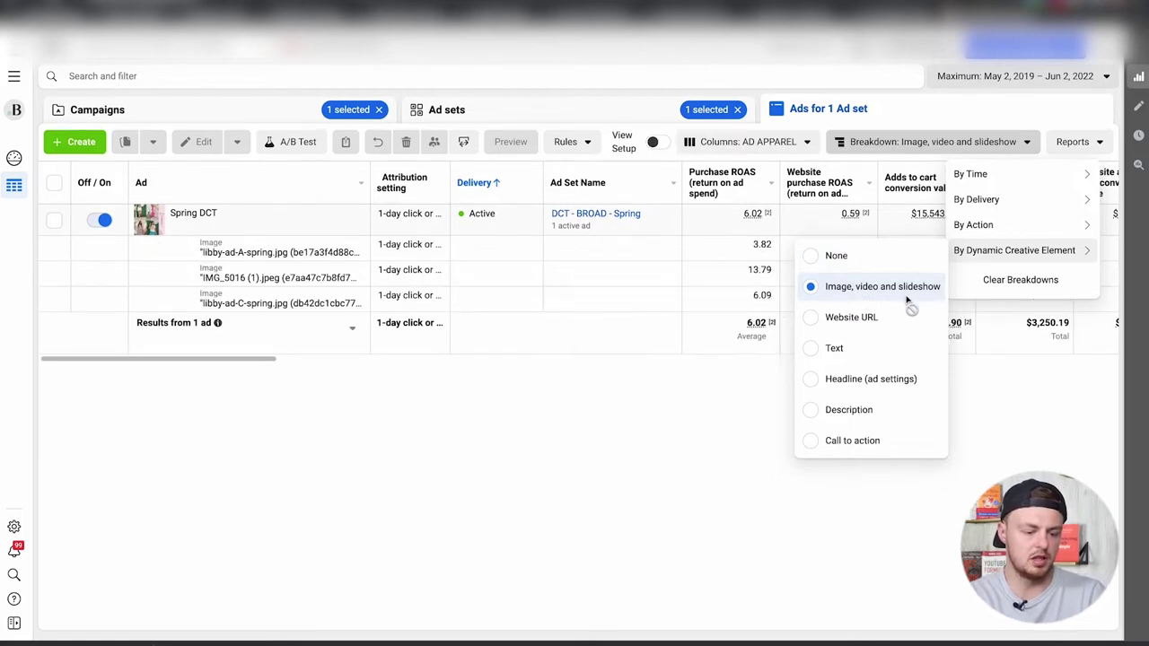
left_click(702, 393)
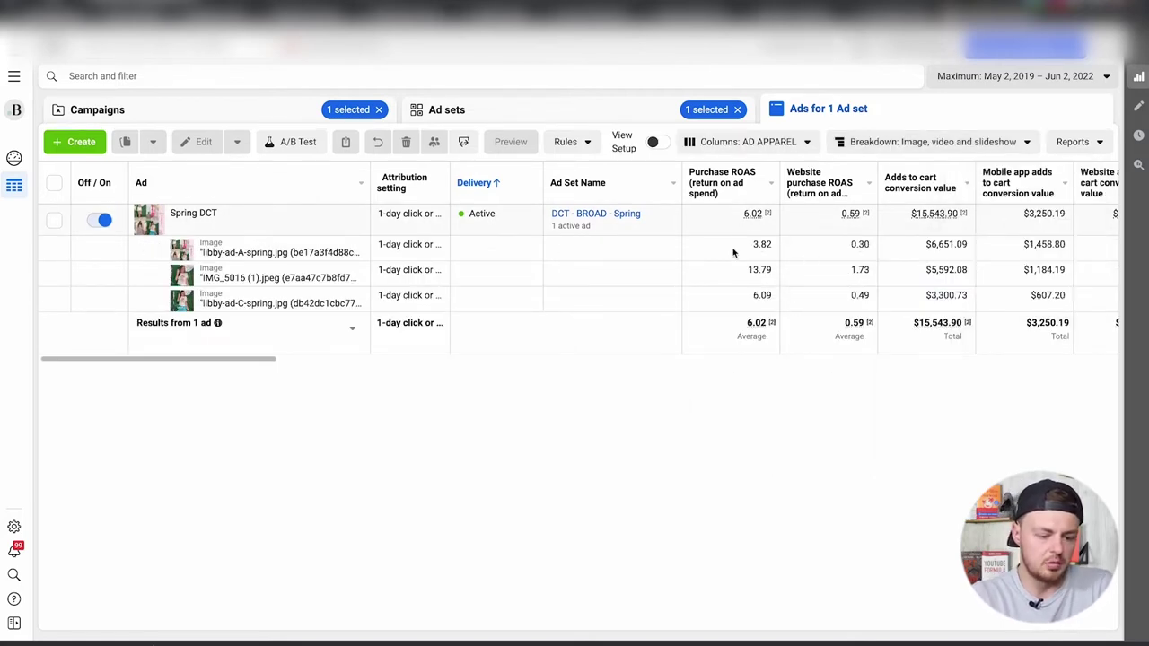
Compare the three images of the Spring DCT ad by purchase ROAS, website purchase ROAS, conversion values and results
scroll(734, 319, "right", 1)
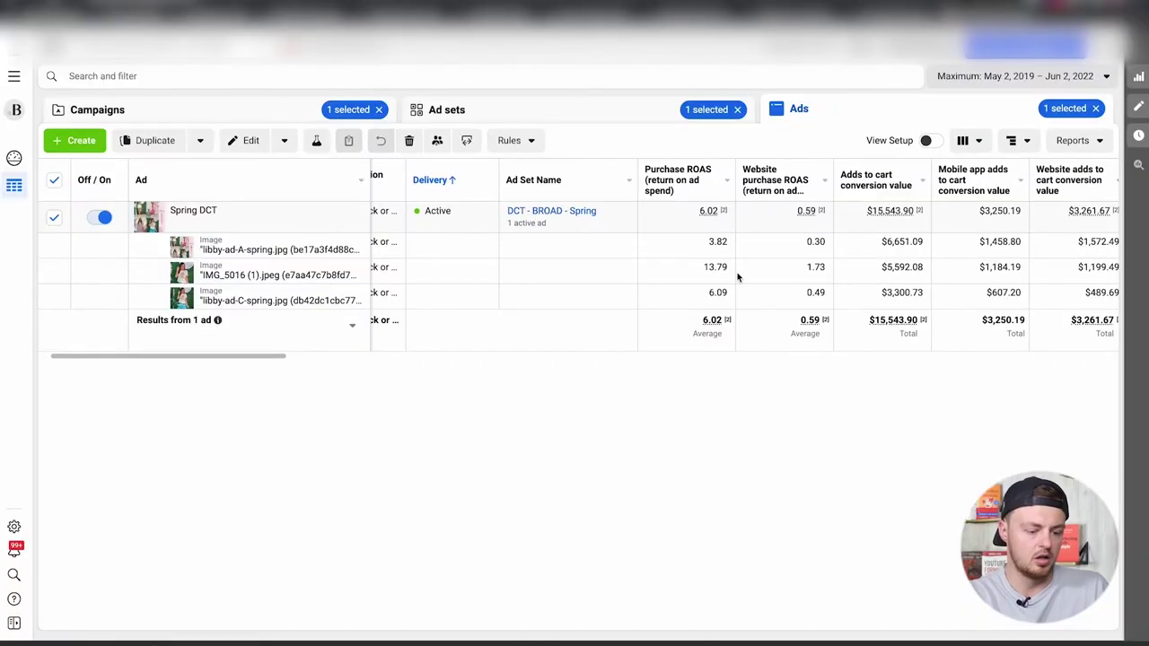
scroll(826, 283, "right", 5)
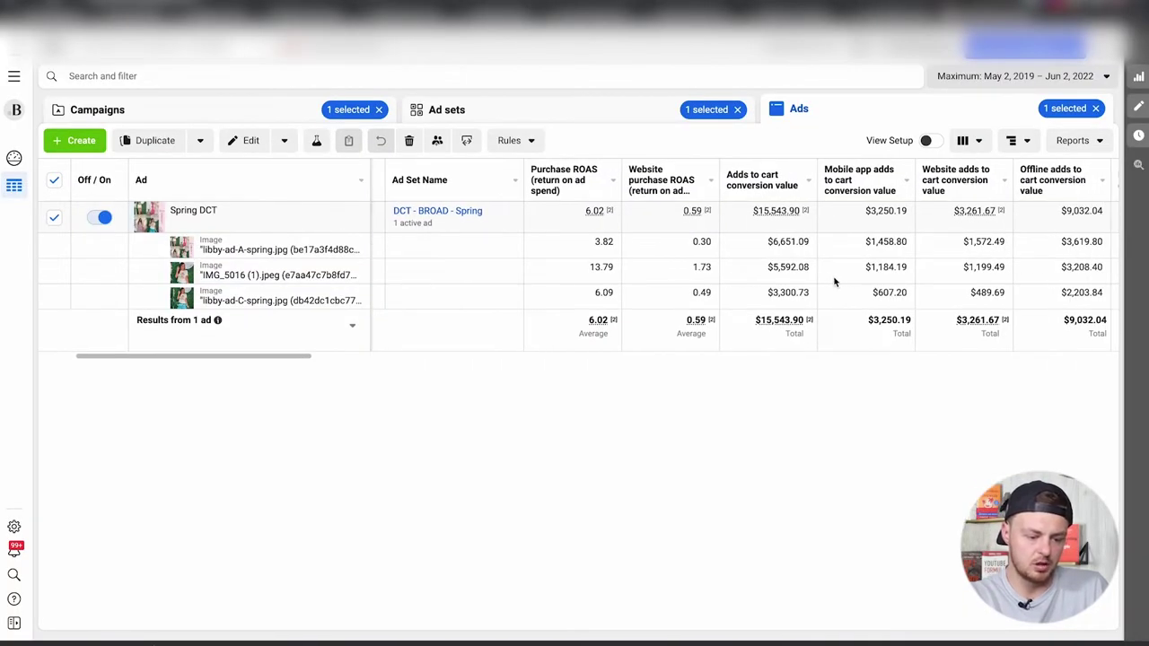
left_click_drag(692, 268, 714, 268)
left_click(714, 268)
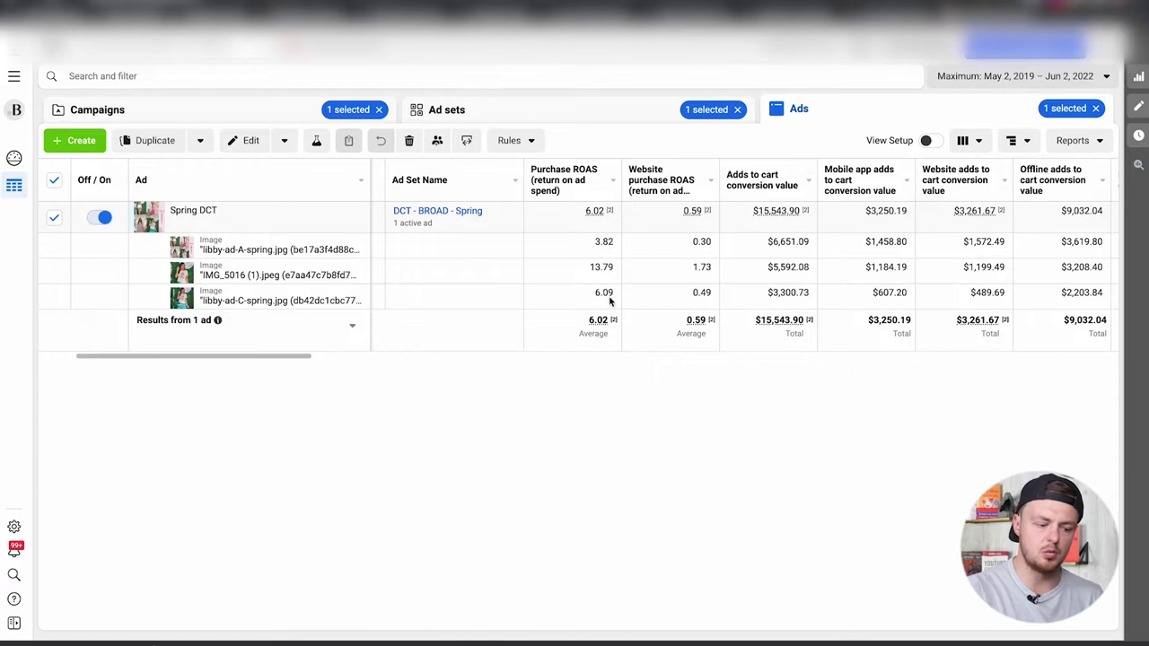
scroll(619, 296, "left", 3)
scroll(628, 292, "right", 10)
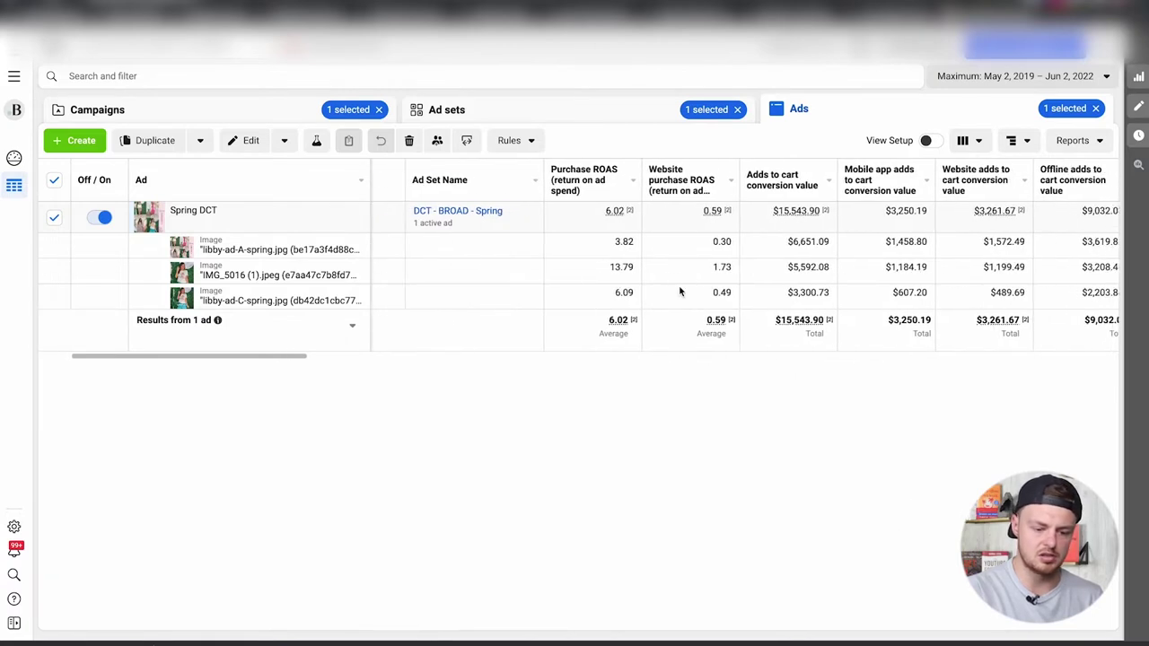
scroll(680, 287, "right", 10)
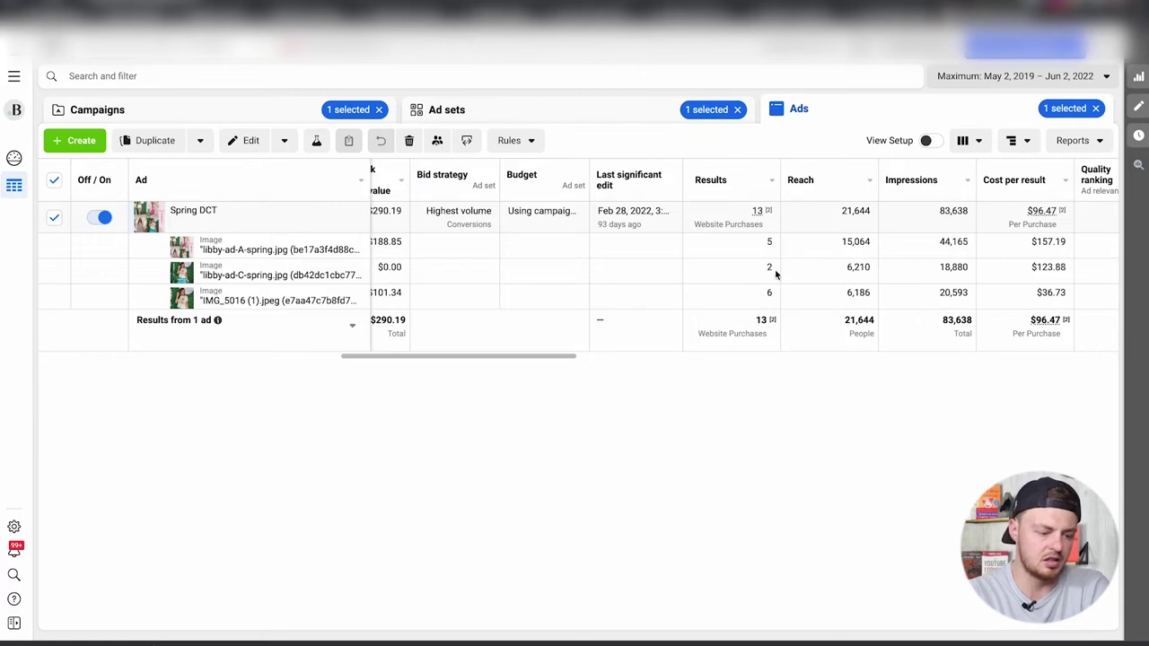
View the IMG_5016 (1).jpeg and libby-ad-C-spring.jpg creatives at full size, closing each one after viewing
scroll(777, 275, "left", 2)
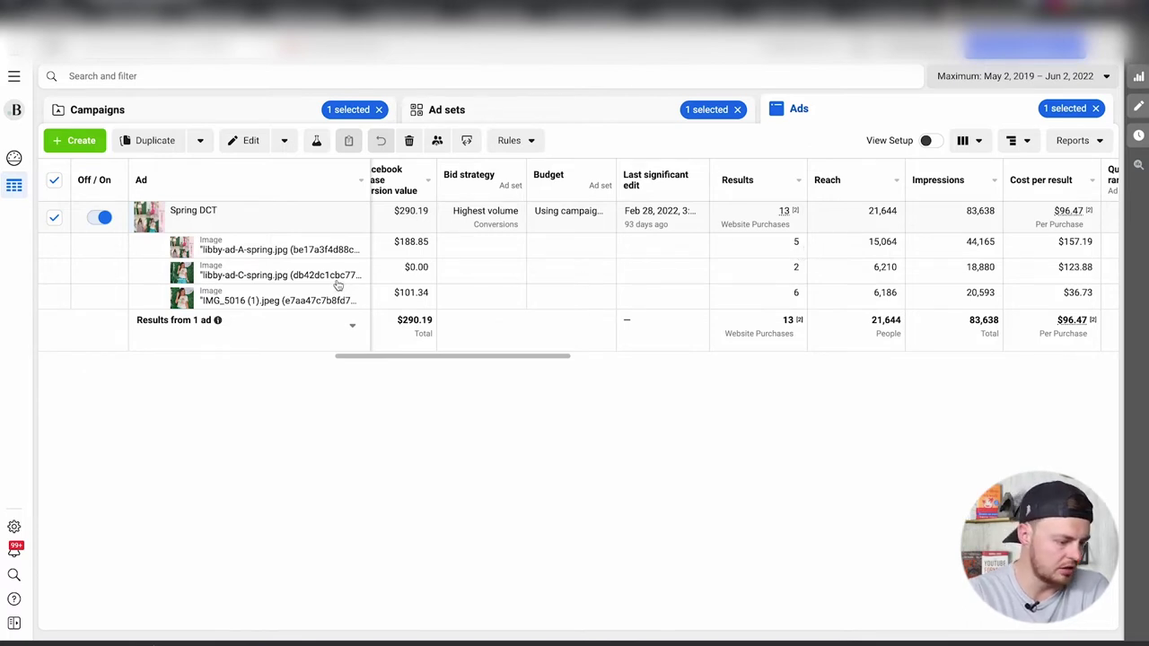
left_click(287, 309)
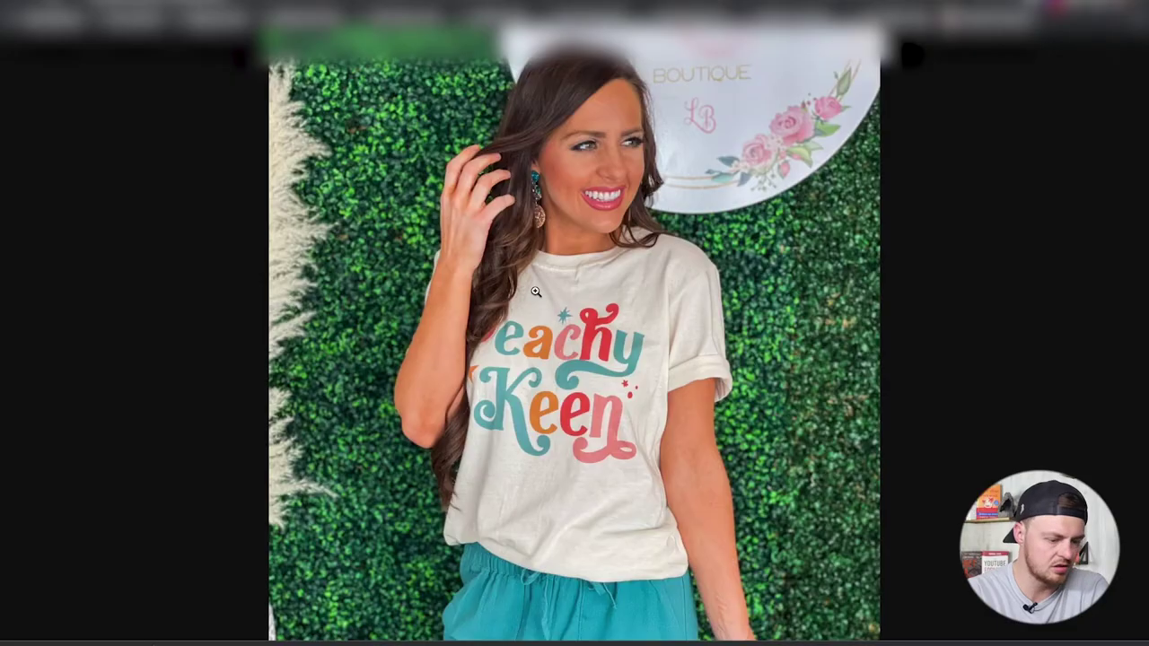
key("Escape")
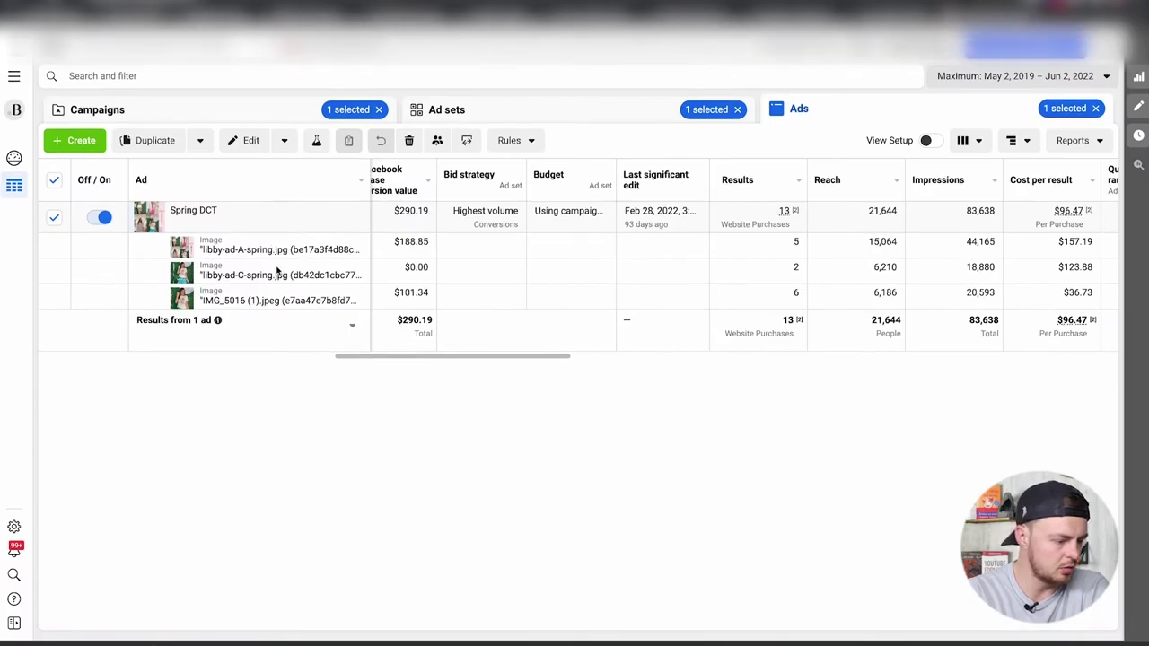
left_click(265, 274)
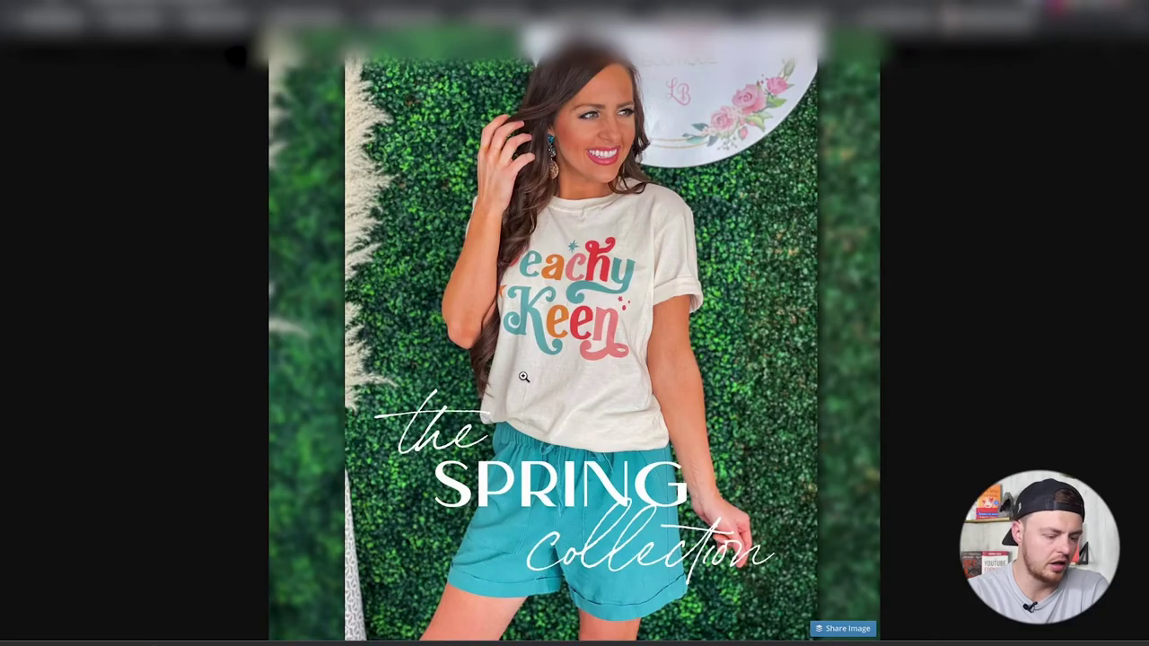
key("Escape")
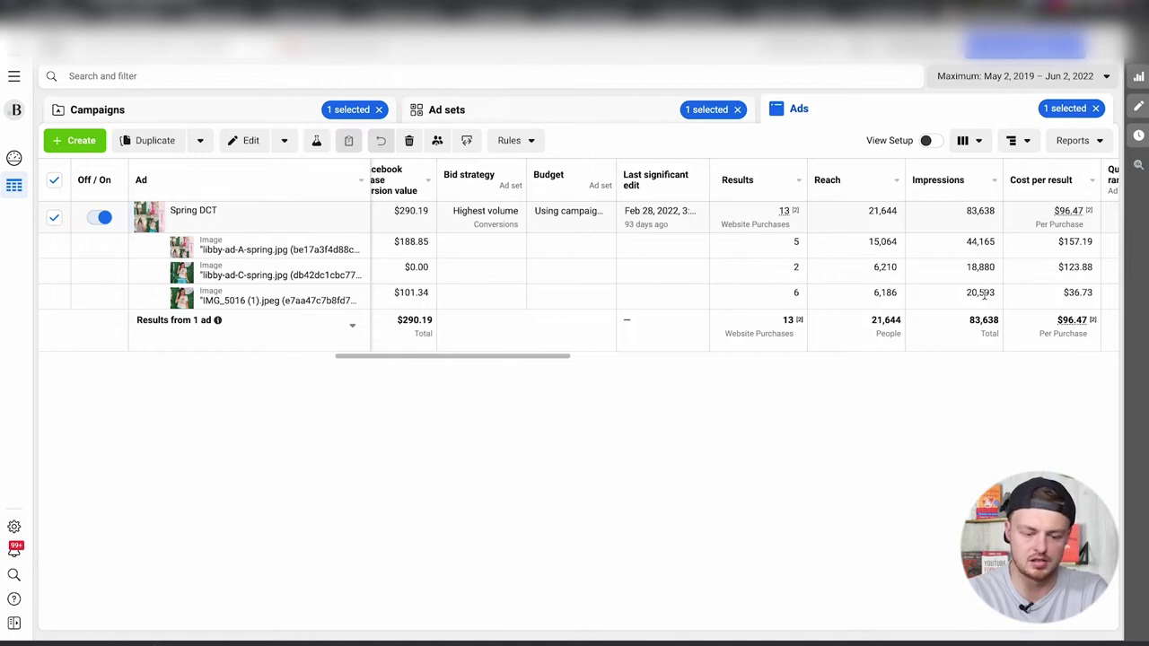
Compare the cost per result of the libby-ad-C-spring.jpg and IMG_5016 (1).jpeg images
scroll(991, 294, "right", 3)
scroll(1006, 299, "right", 2)
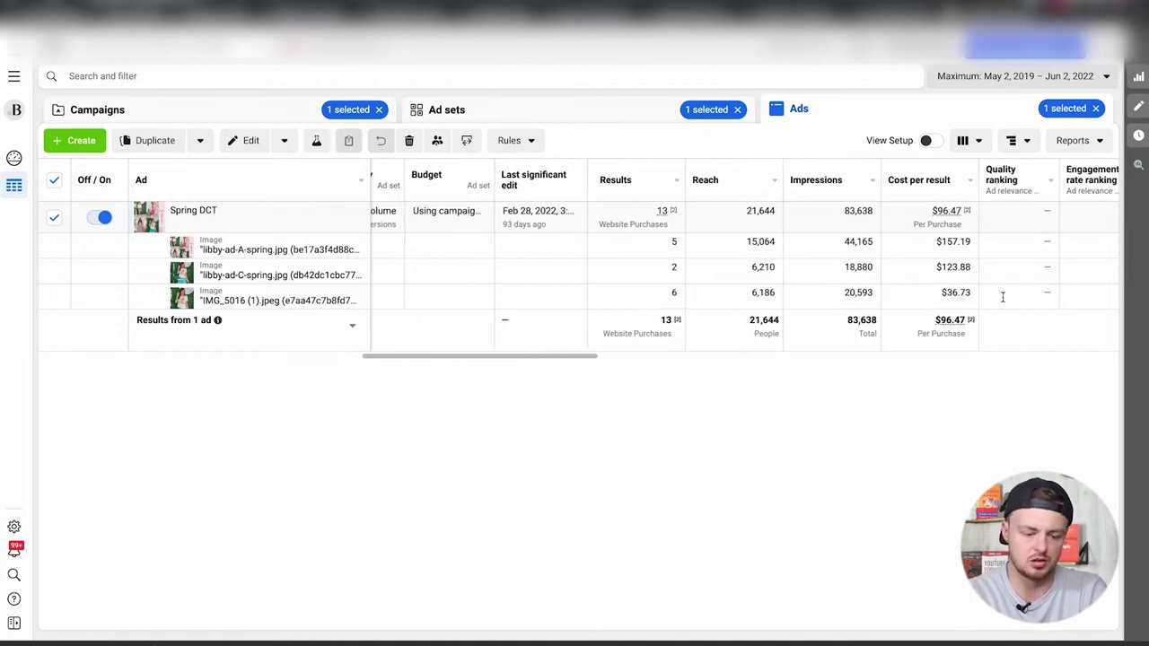
left_click_drag(937, 273, 974, 271)
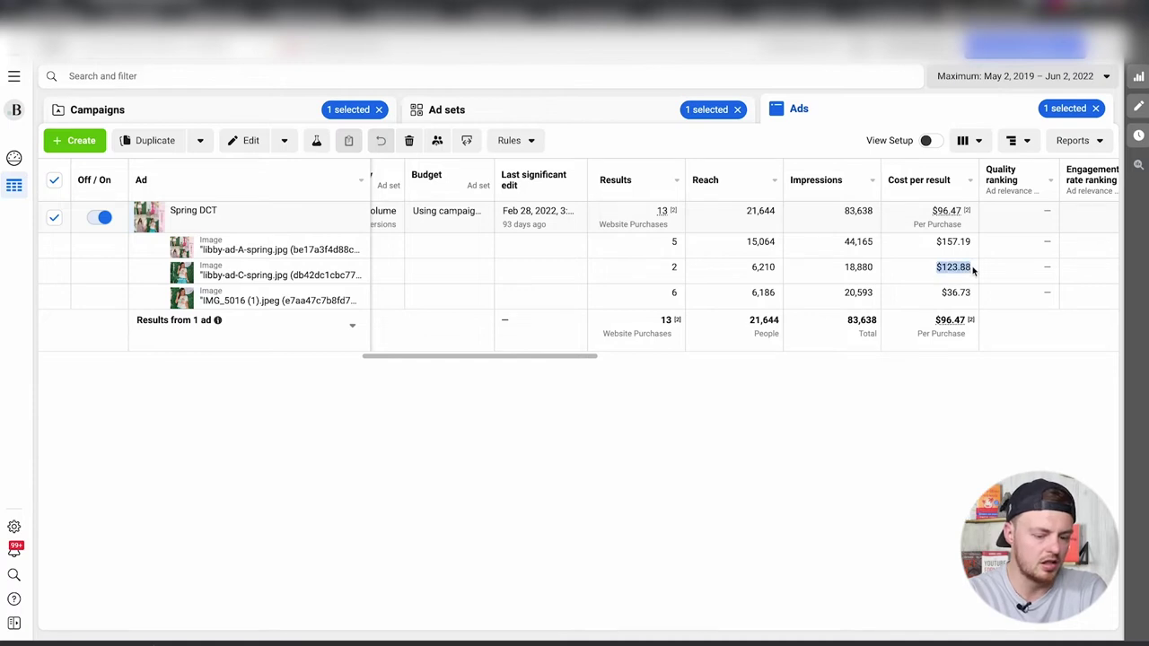
left_click_drag(933, 295, 977, 298)
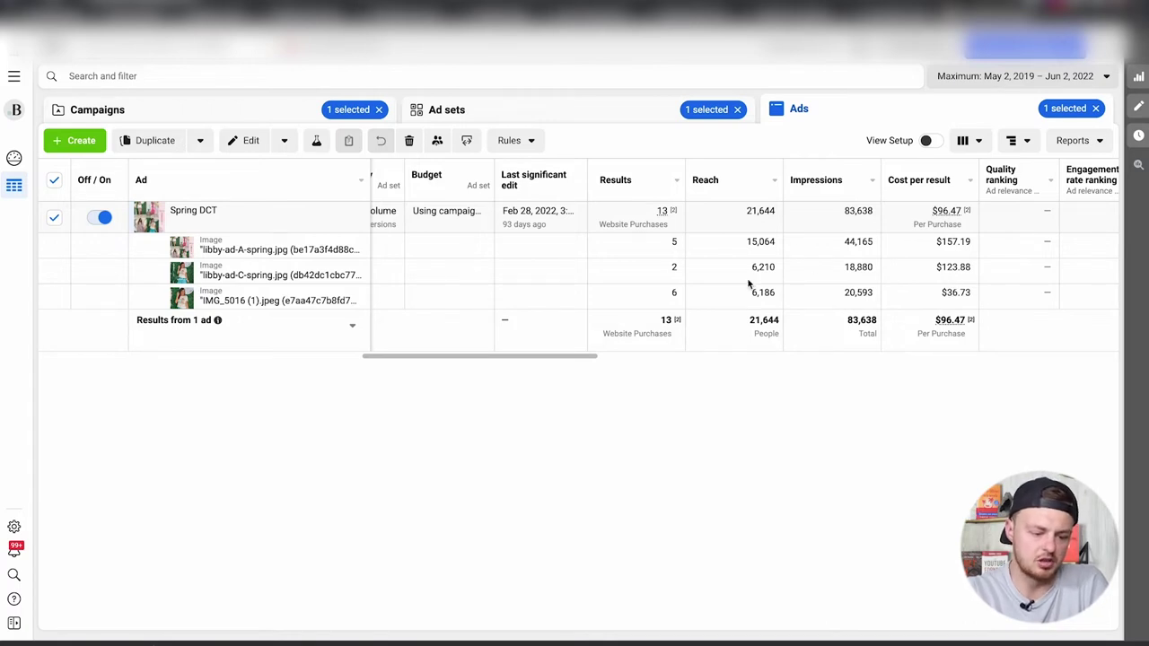
Compare the reach and number of results of the three image creatives, especially libby-ad-A-spring.jpg against IMG_5016 (1).jpeg
left_click_drag(747, 273, 790, 296)
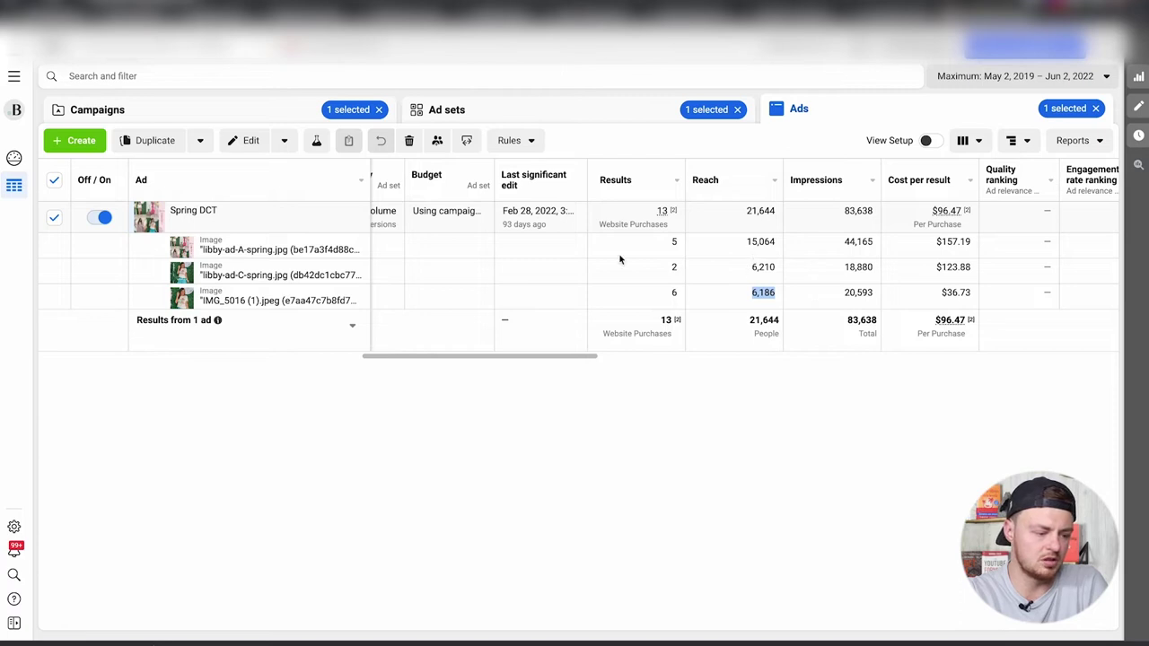
left_click(738, 246)
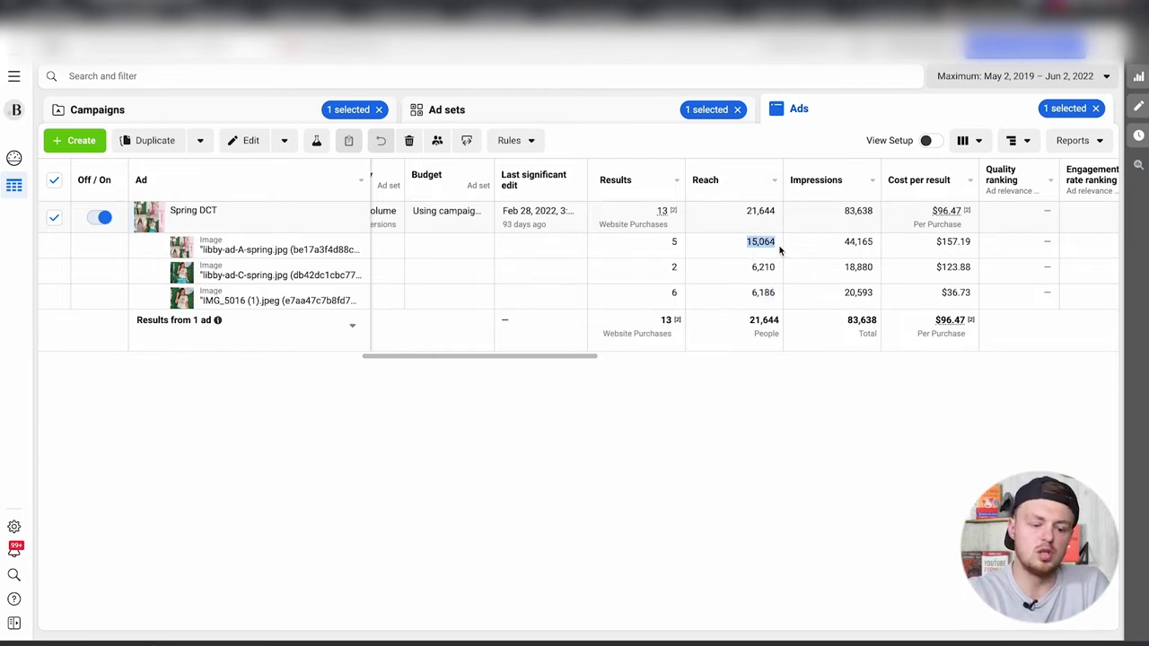
left_click(779, 251)
left_click_drag(779, 249, 694, 249)
left_click(672, 243)
left_click_drag(749, 298, 783, 300)
left_click(770, 297)
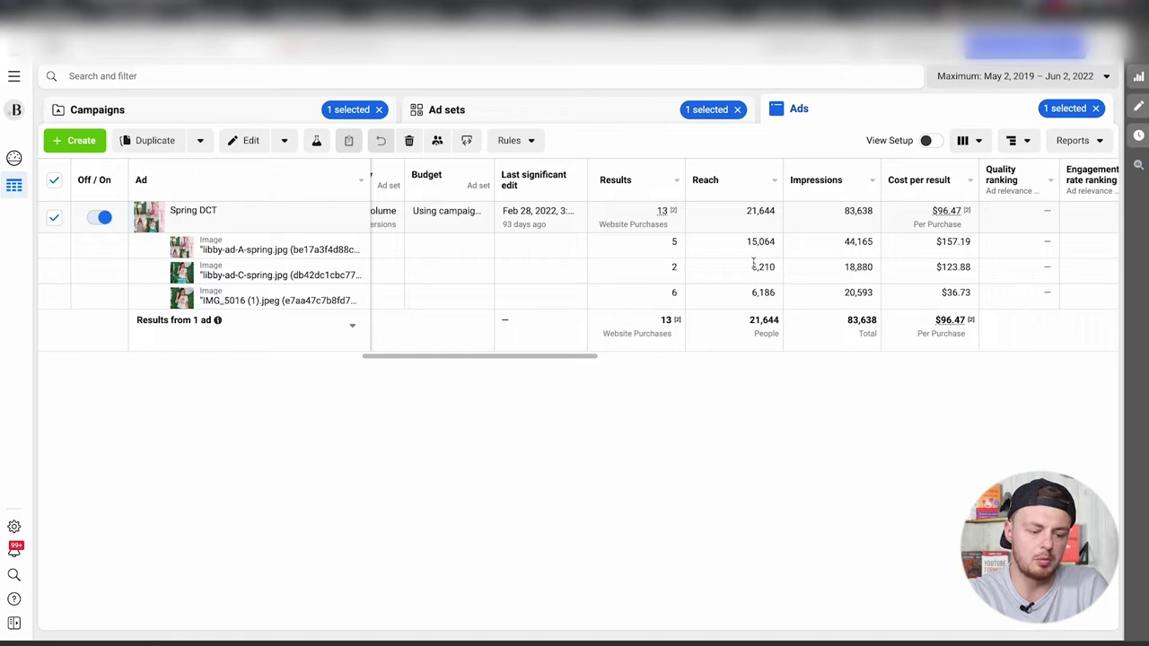
left_click_drag(745, 242, 787, 248)
left_click_drag(749, 294, 781, 292)
left_click(781, 291)
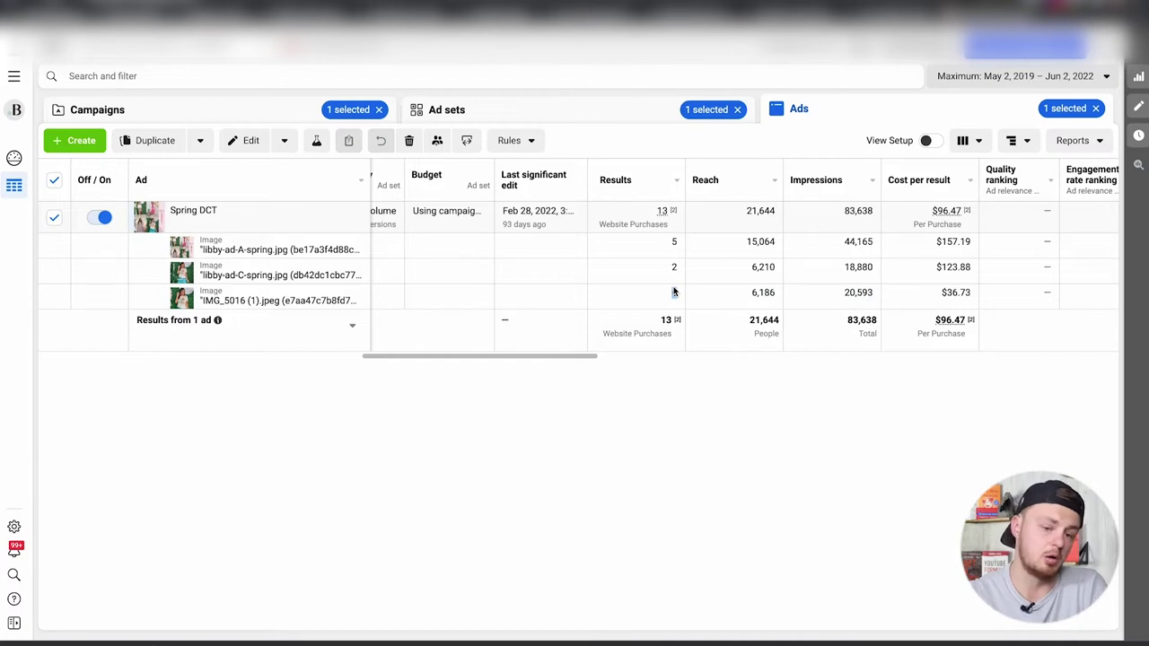